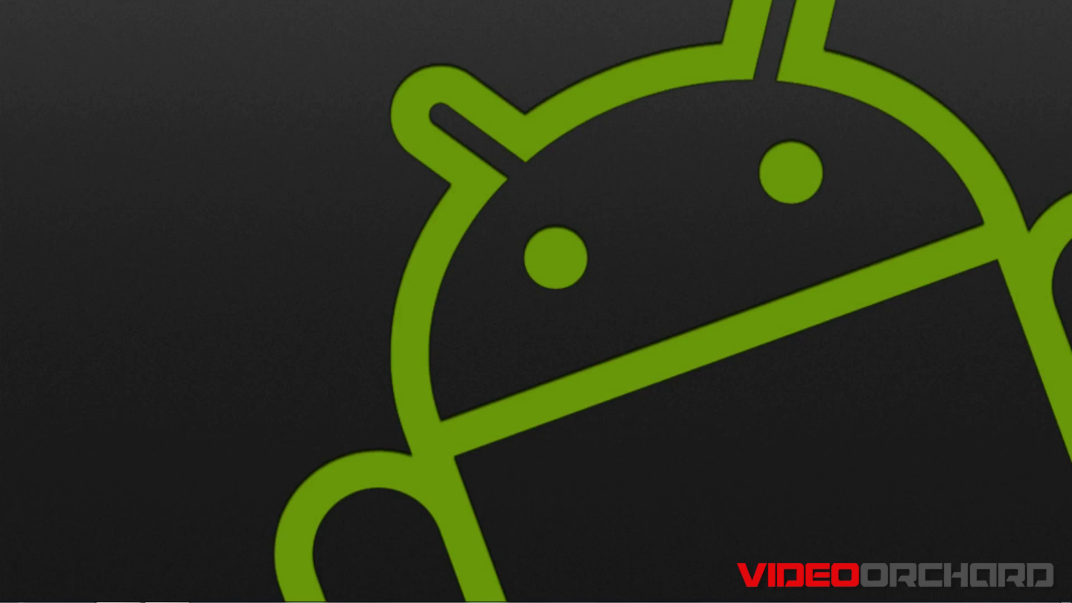
Step: Launch BlueStacks via the Start menu search 'start bluestacks' and hide the restart window
key(super)
text(start bluestacks)
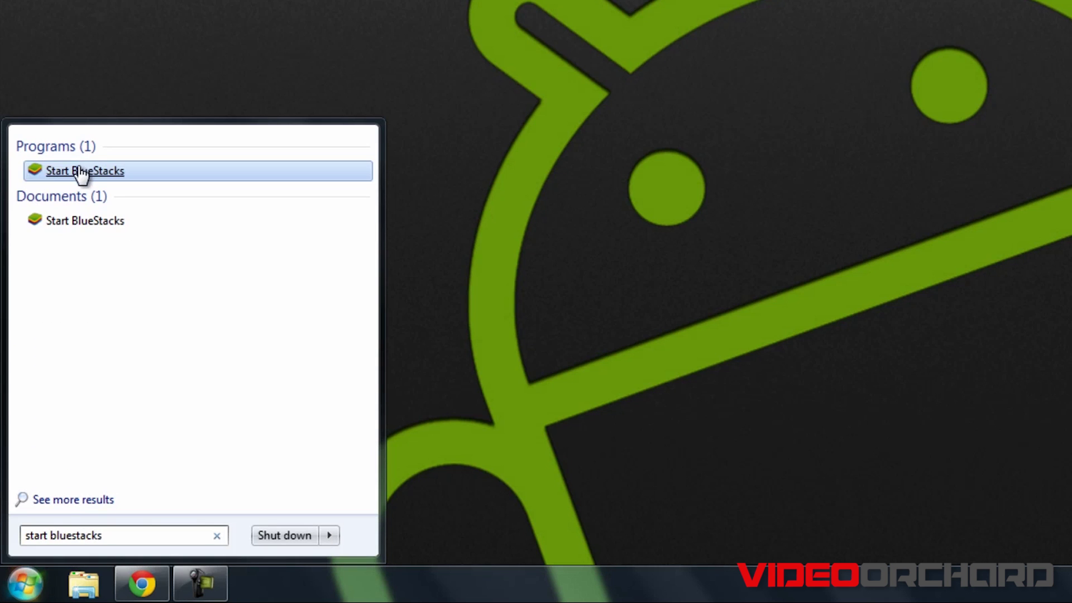
click(81, 170)
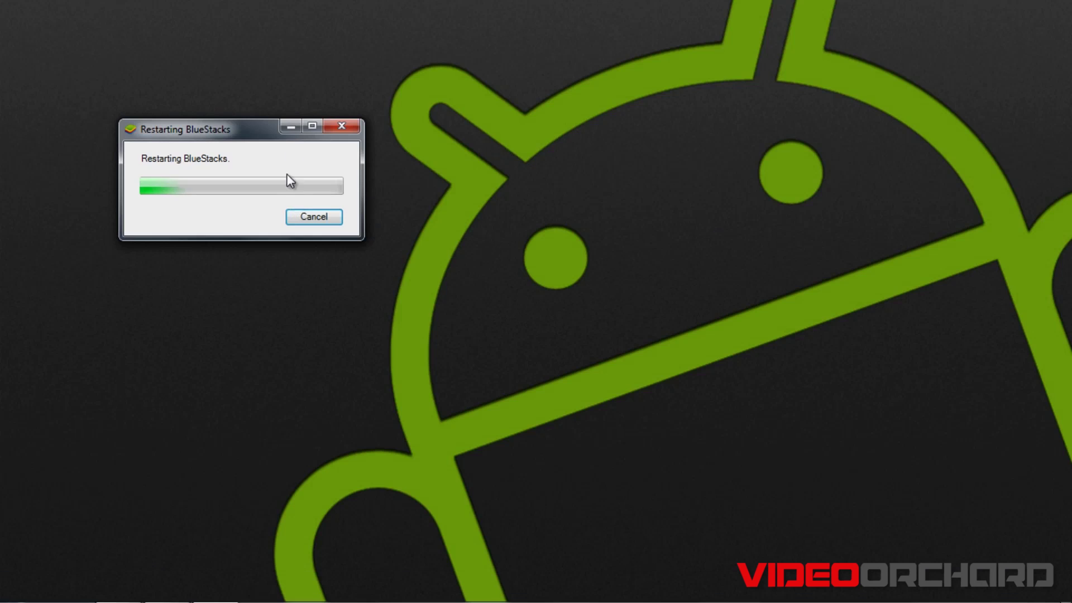
click(290, 128)
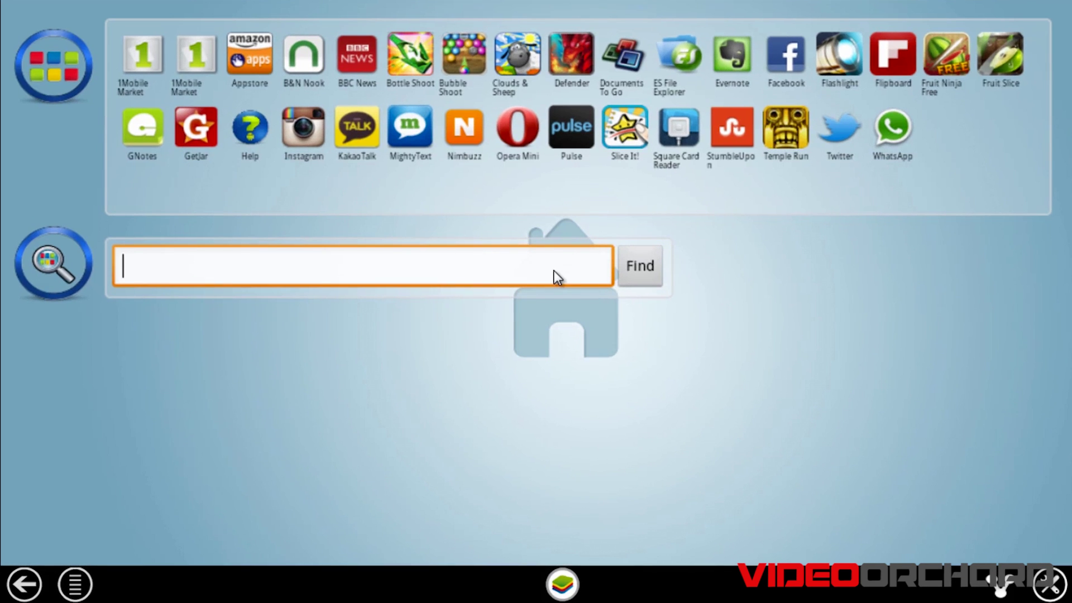
Step: Search 'watsapp messenger', install WhatsApp Messenger, open it and agree to the terms
text(watsapp)
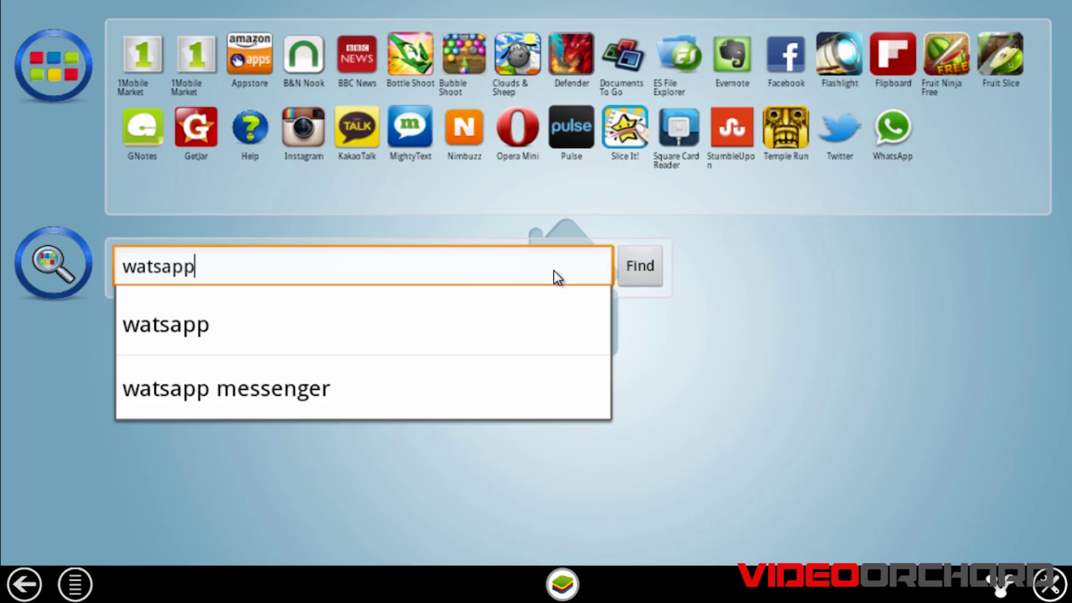
text( messenger)
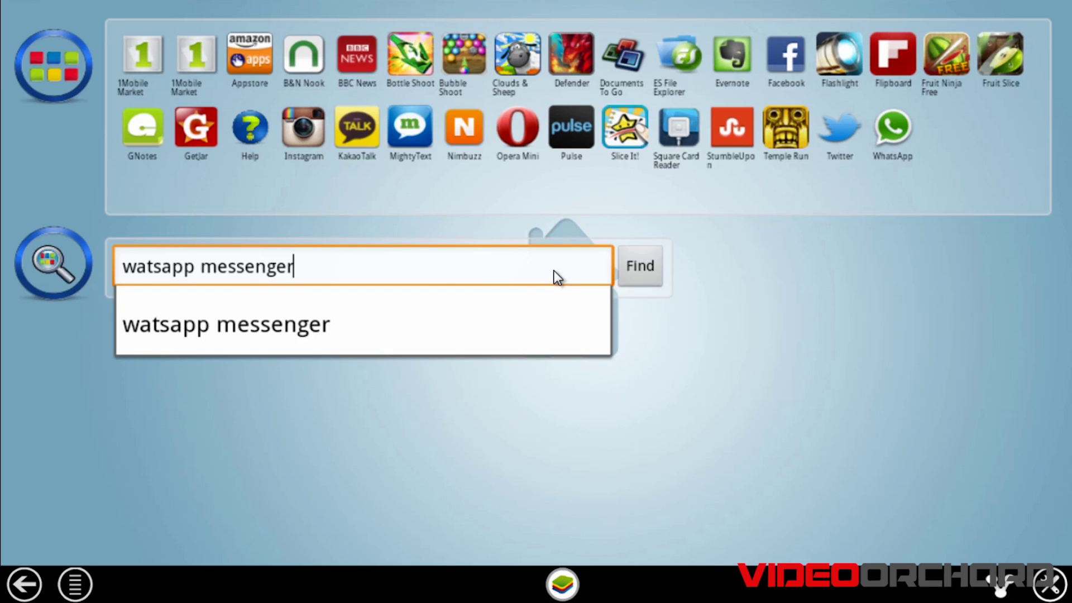
click(329, 334)
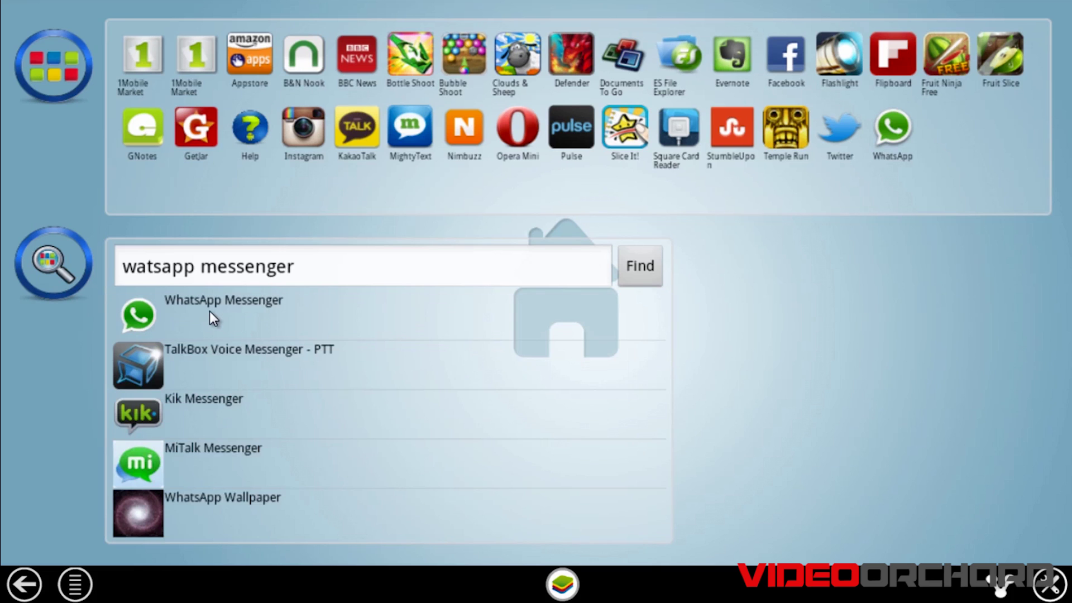
click(210, 310)
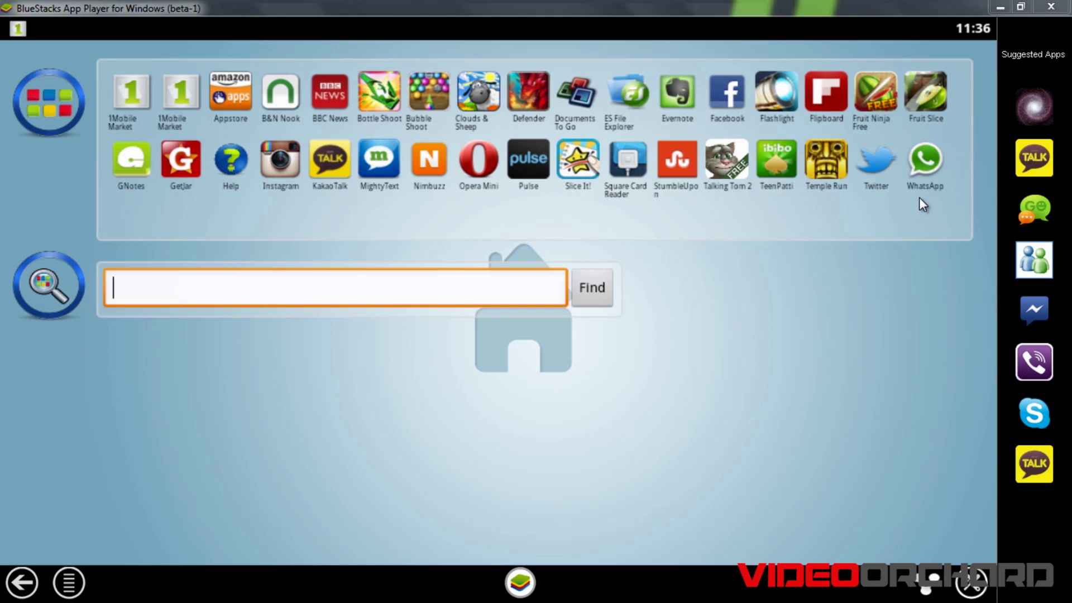
click(927, 170)
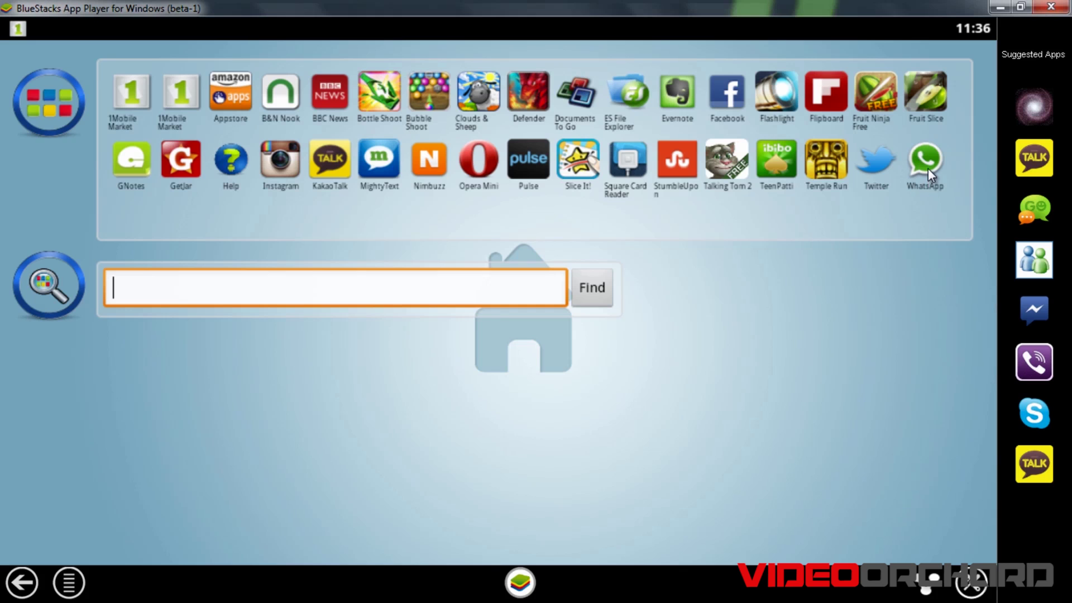
click(539, 538)
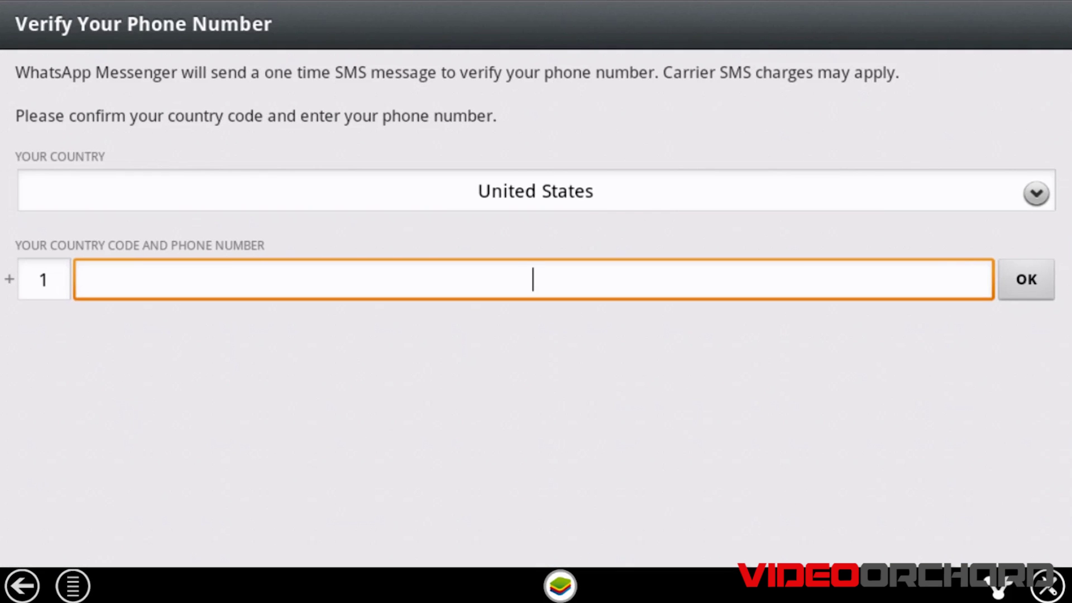
Step: Set the WhatsApp registration country to India (+91)
click(579, 192)
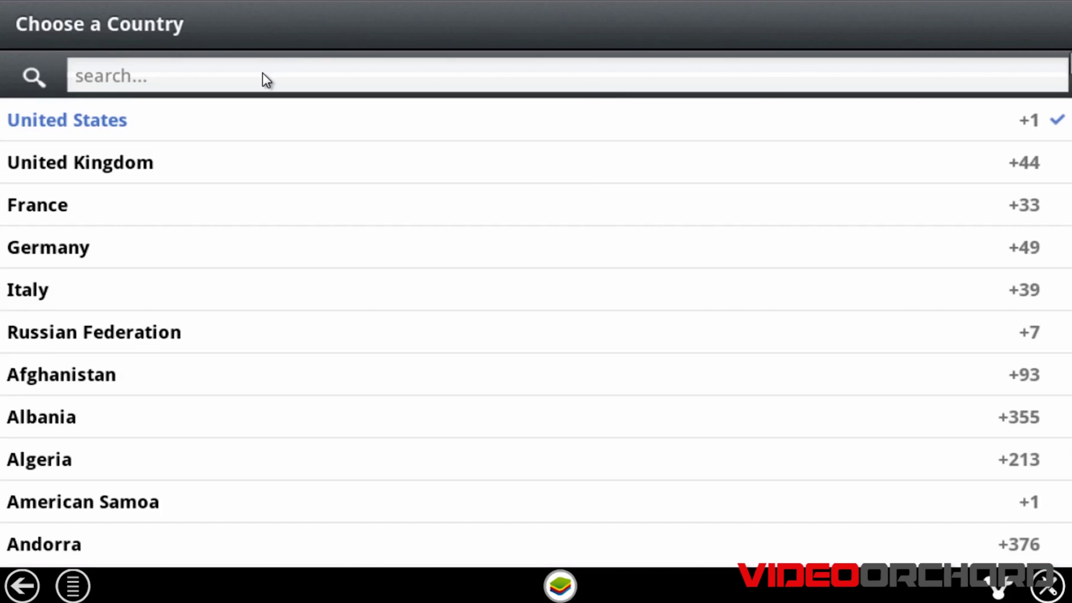
click(263, 72)
text(india)
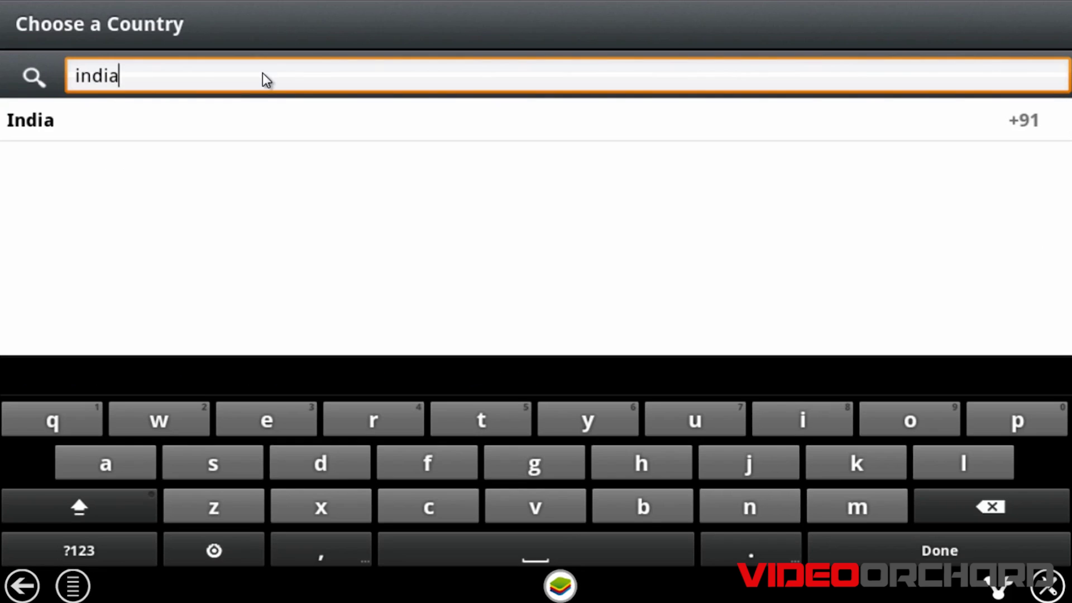
click(228, 110)
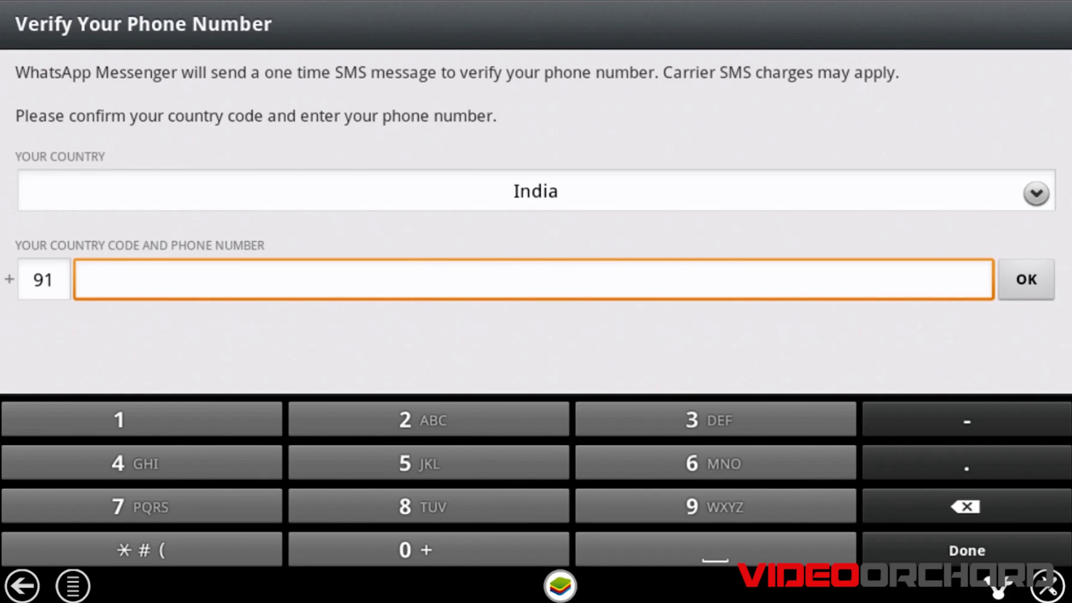
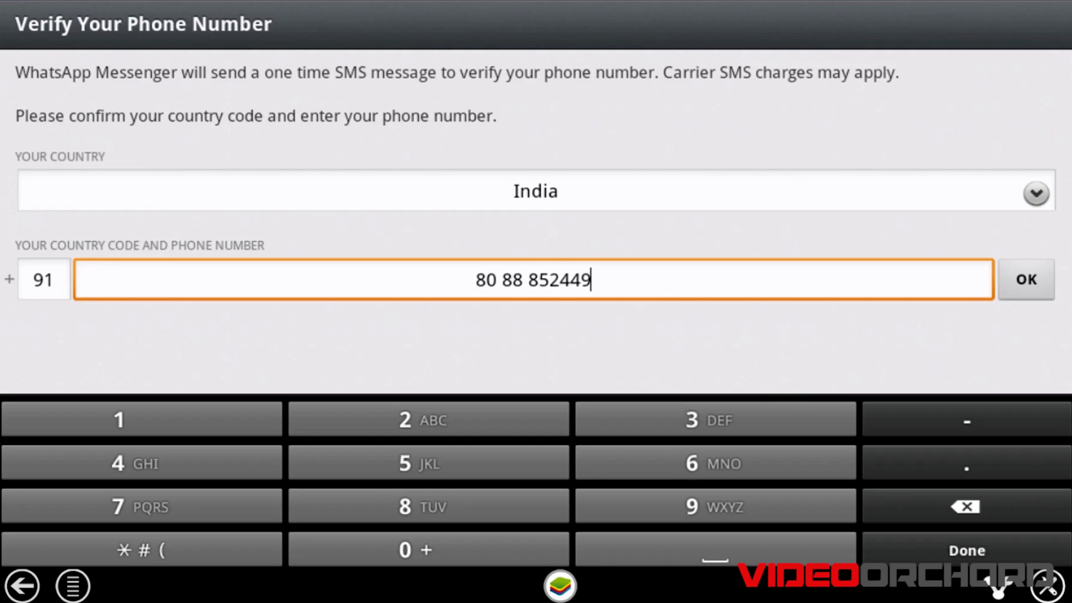
Step: Enter the phone number and confirm it for verification
click(1031, 282)
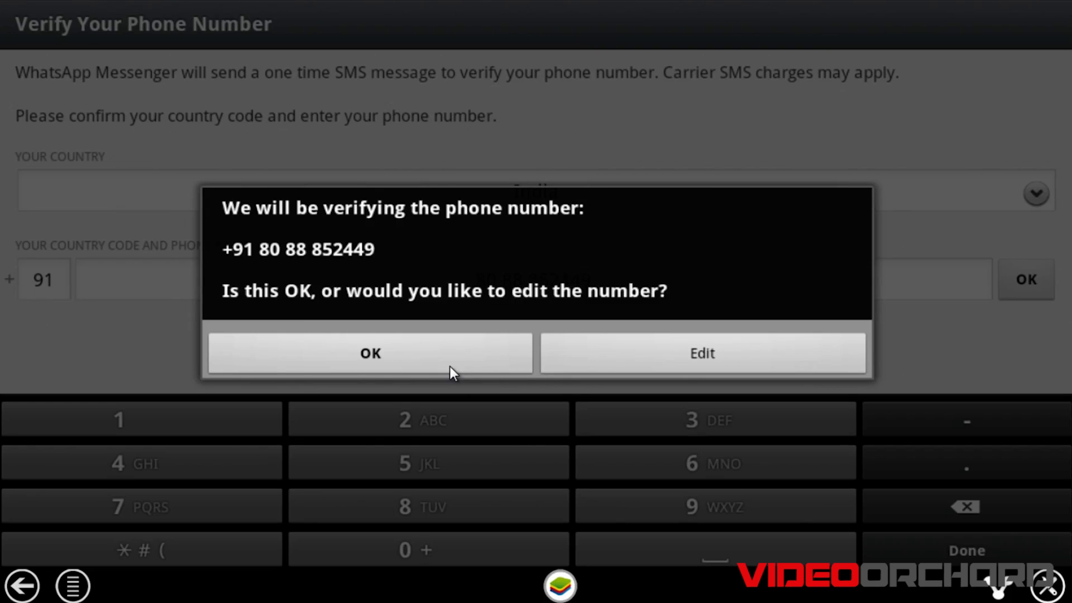
click(440, 361)
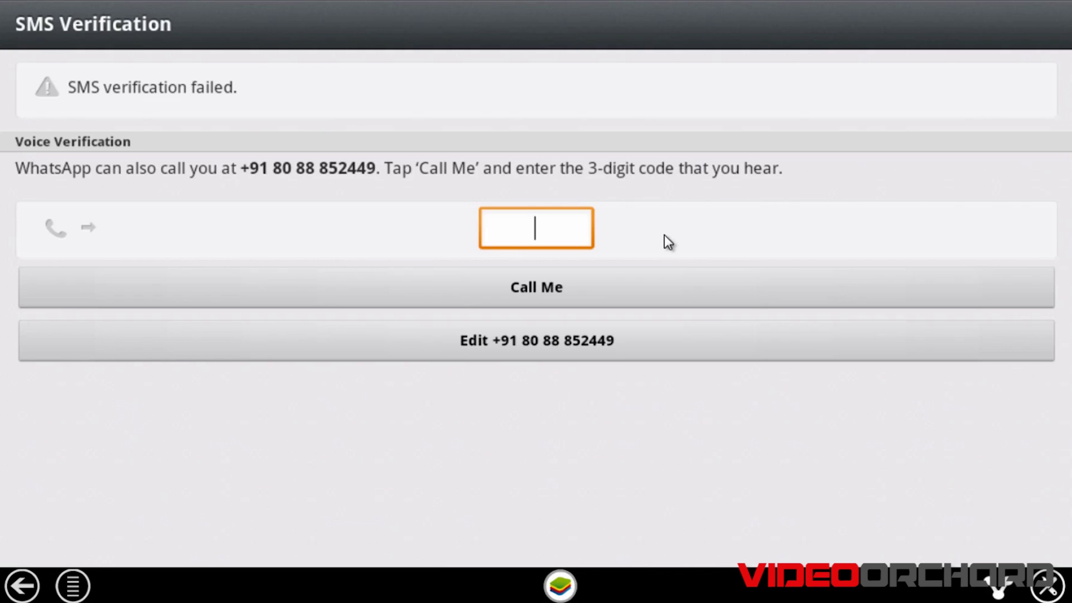
Step: Enter the 3-digit code received by voice call
click(550, 229)
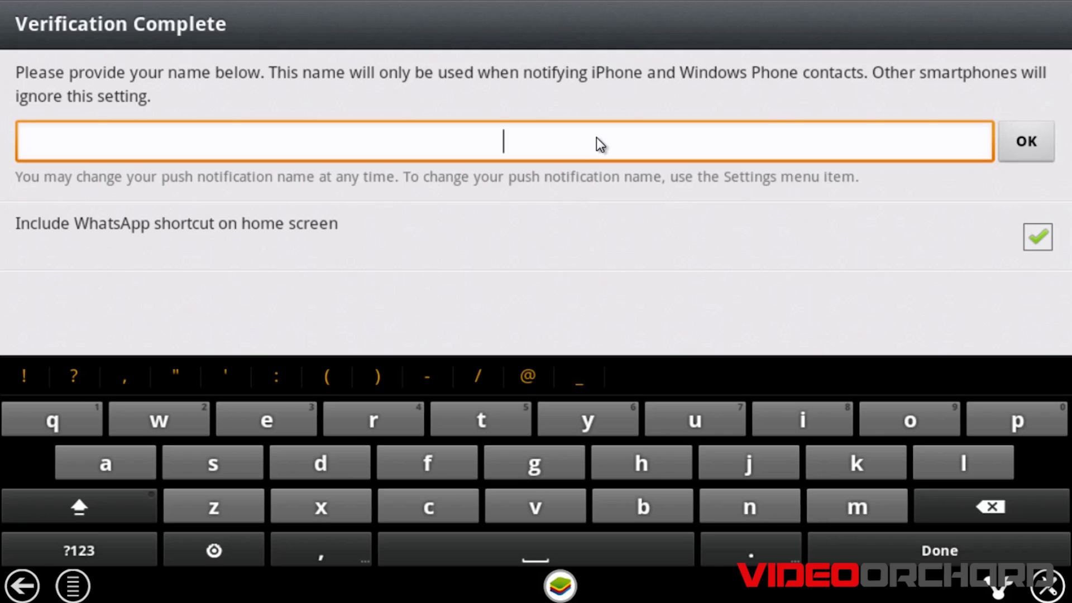
Step: Enter the profile display name, keep the shortcut option, and finish setup
text(c)
key(BackSpace)
text(manish)
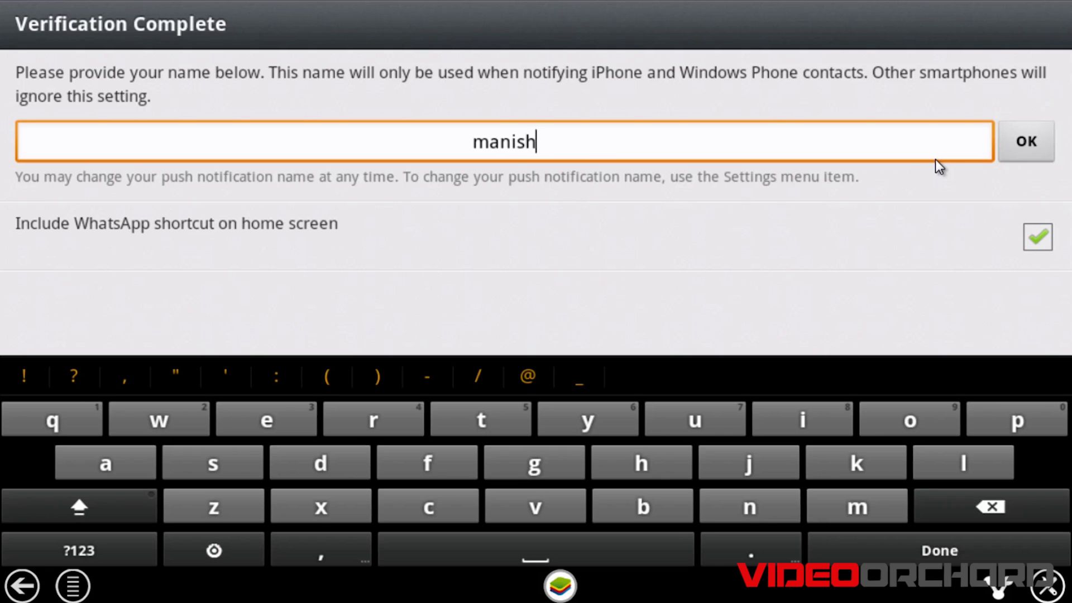
click(1019, 144)
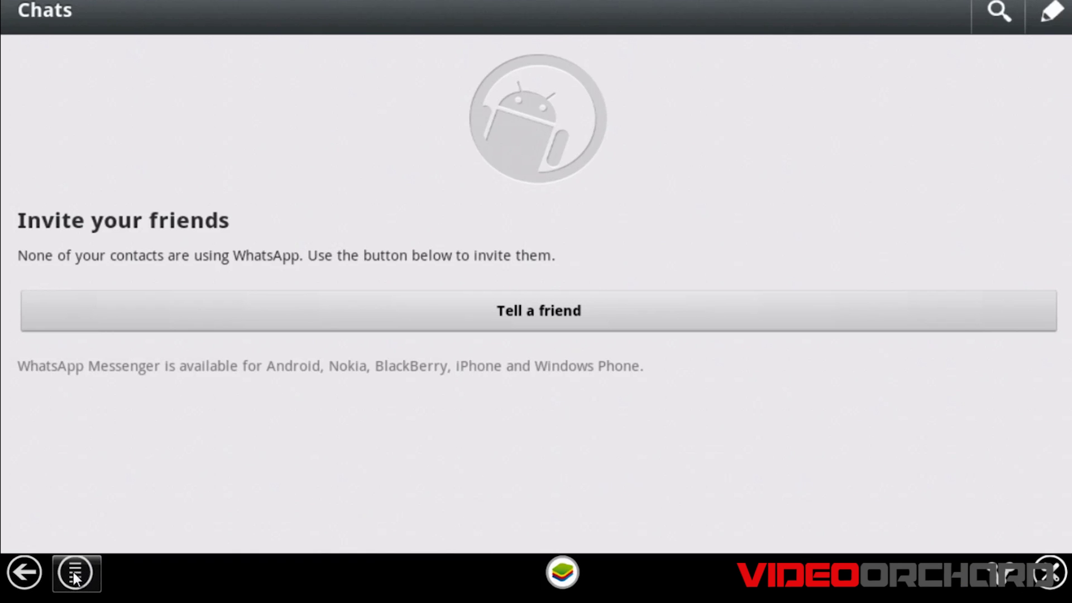
Step: Go from WhatsApp's menu to the Contacts app and start a new contact
click(73, 575)
click(621, 529)
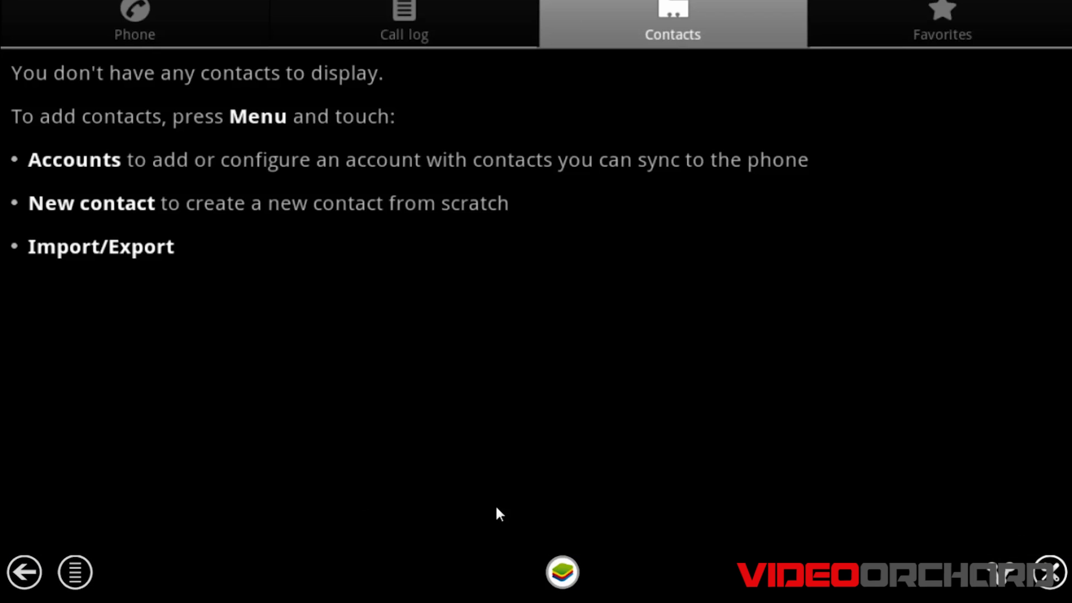
click(73, 572)
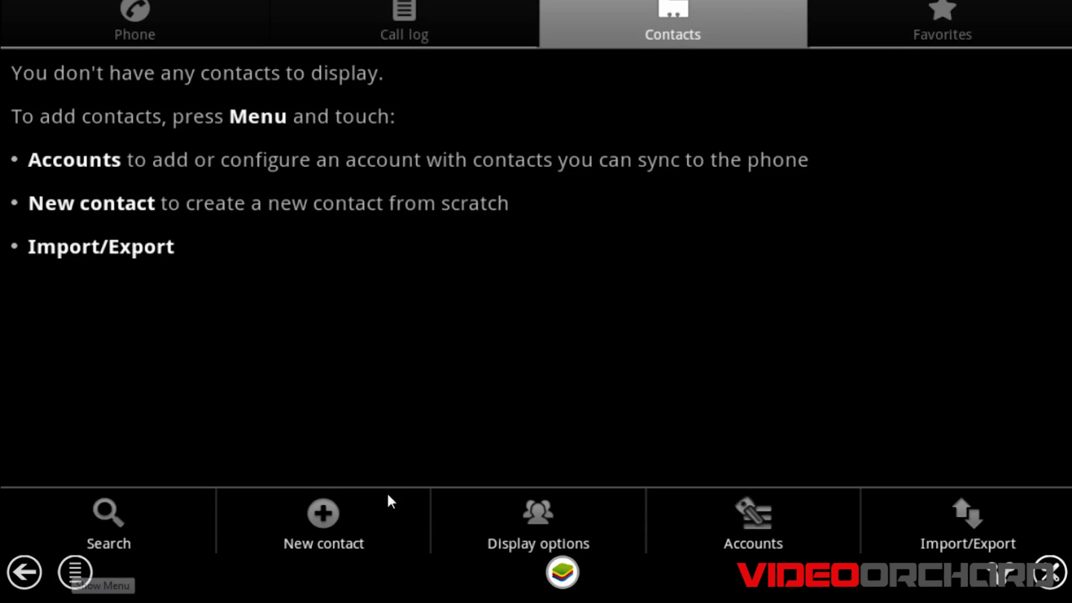
click(332, 515)
click(207, 198)
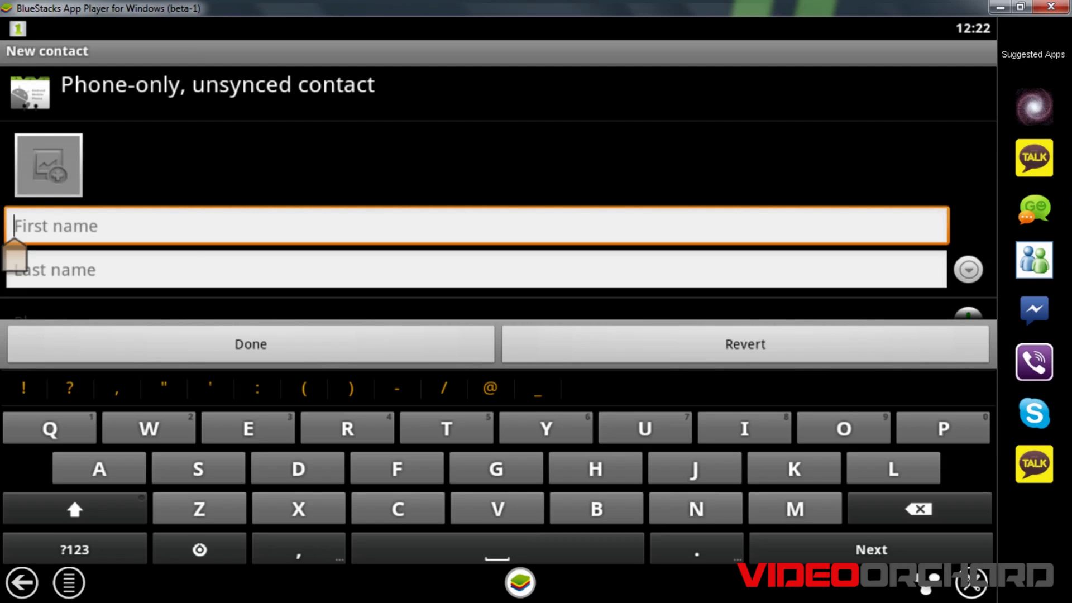
Step: Fill in the contact's first name, last name and home phone number, then save
key(Return)
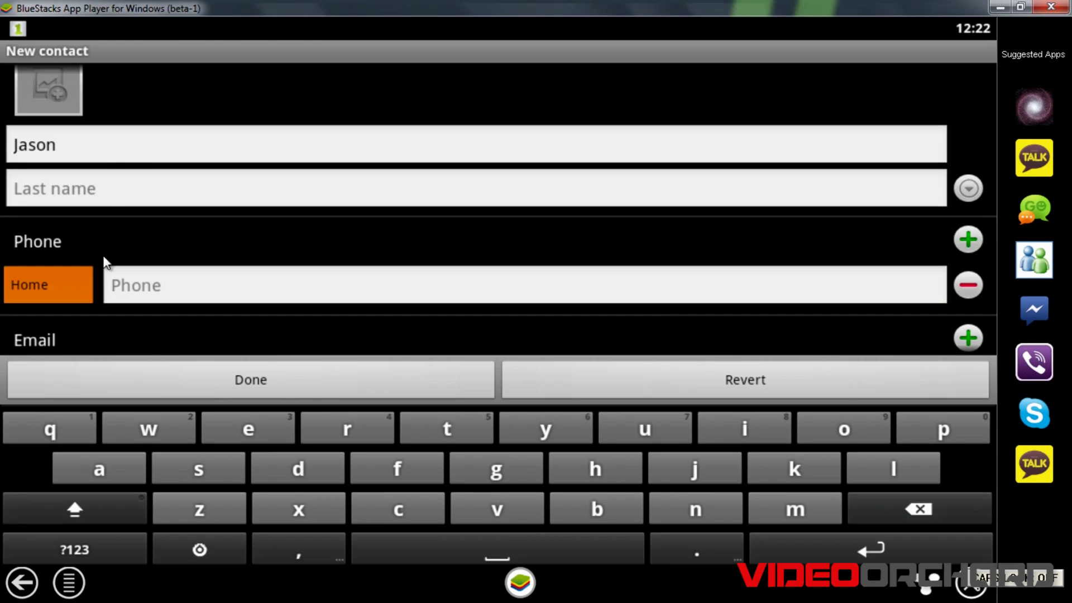
click(112, 186)
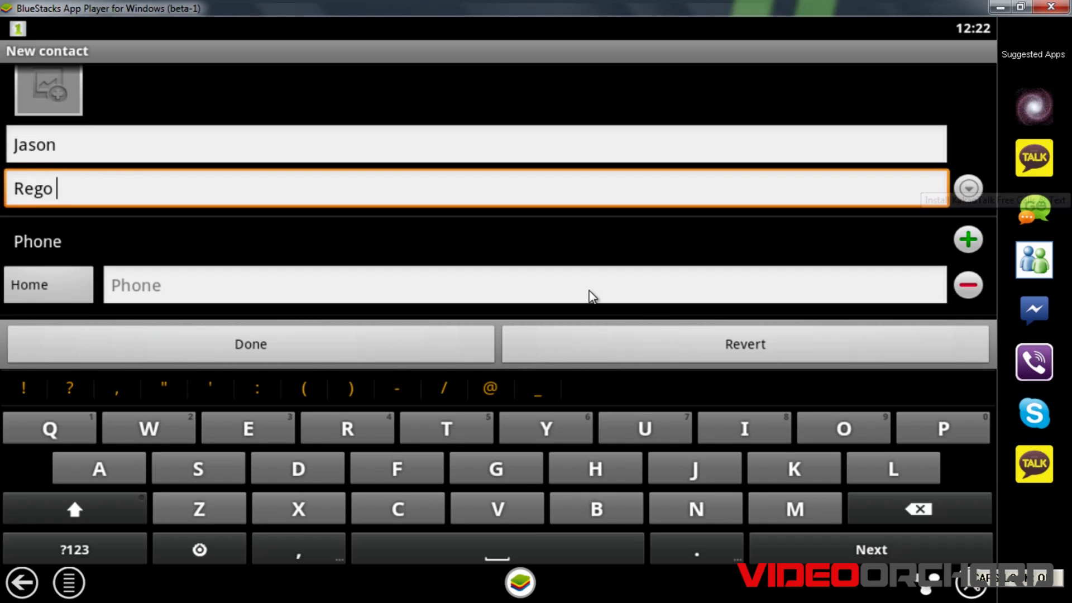
click(591, 295)
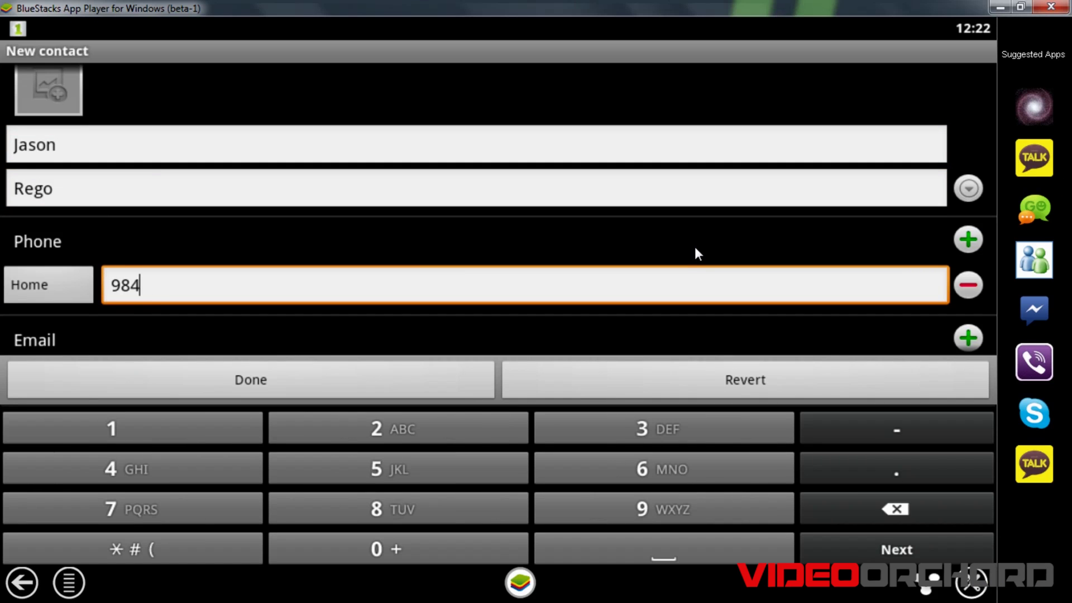
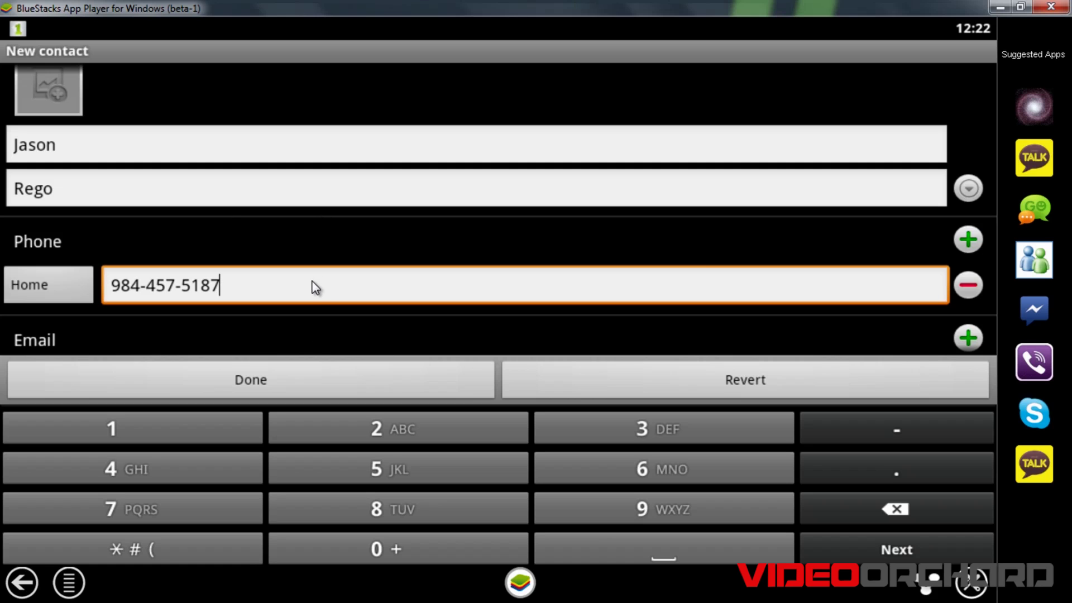
click(298, 382)
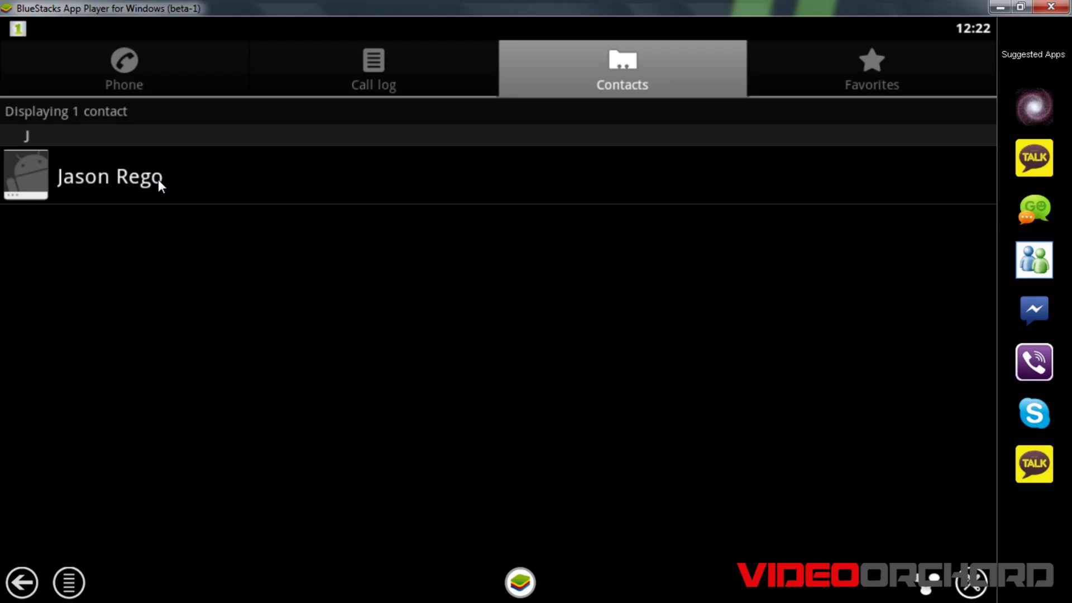
Step: Back in WhatsApp, start a chat with the new contact and send 'Hi'
click(21, 583)
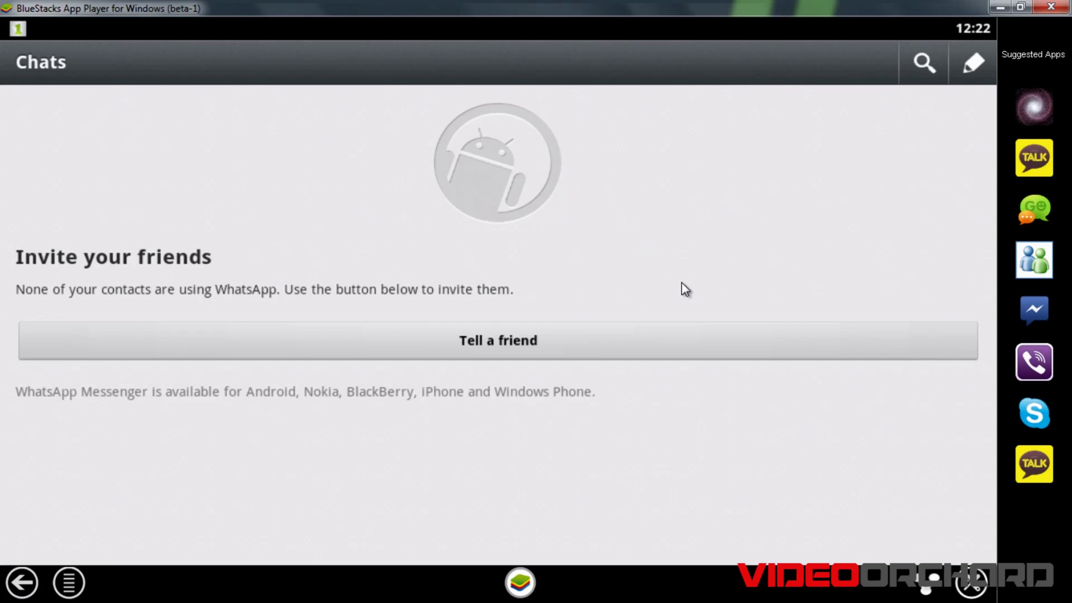
click(974, 65)
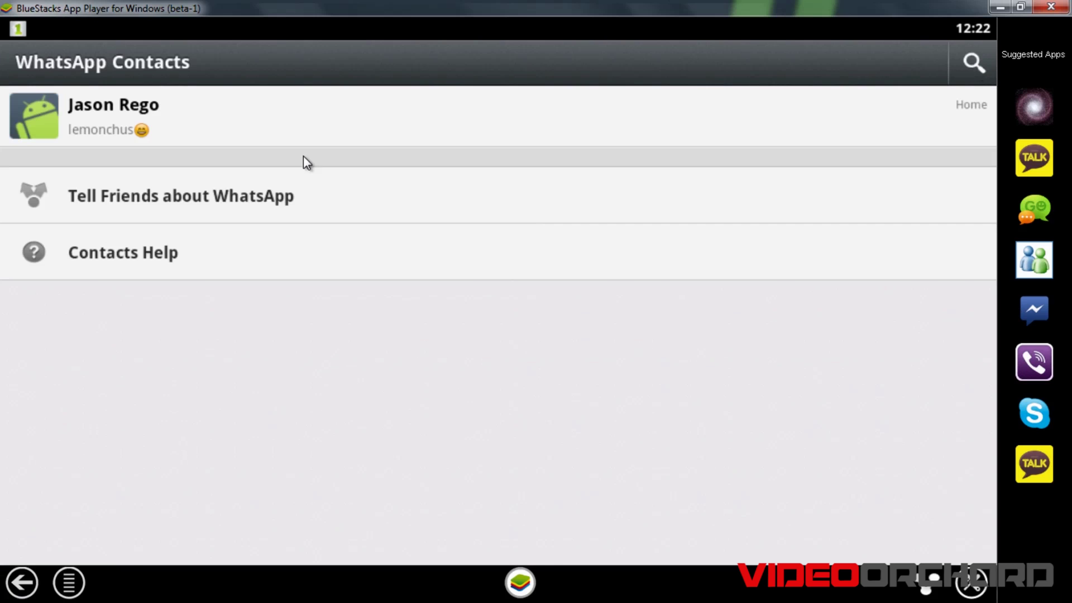
click(89, 127)
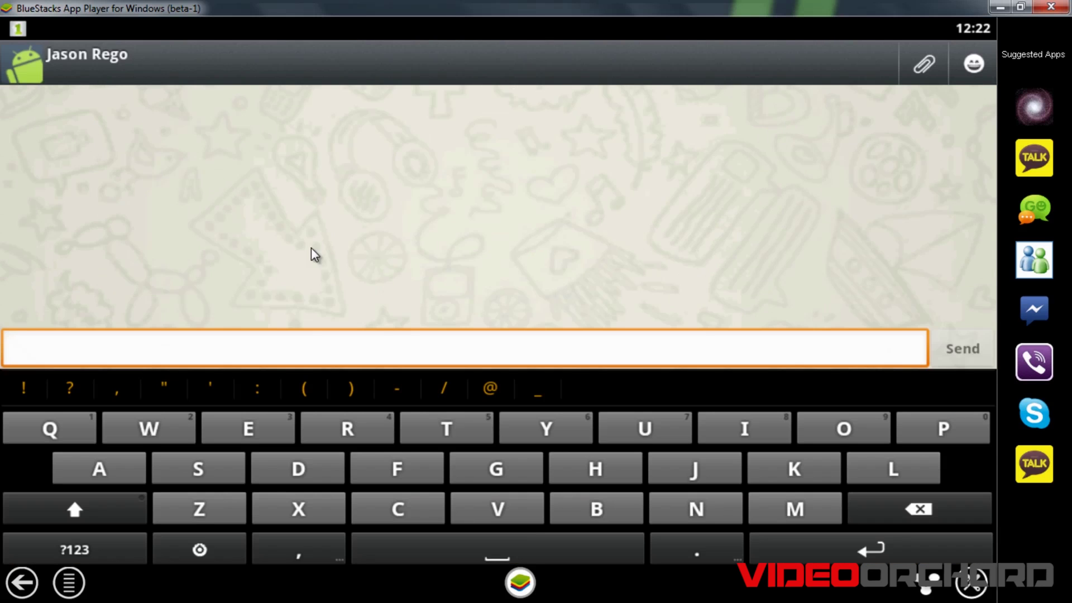
text(Hi)
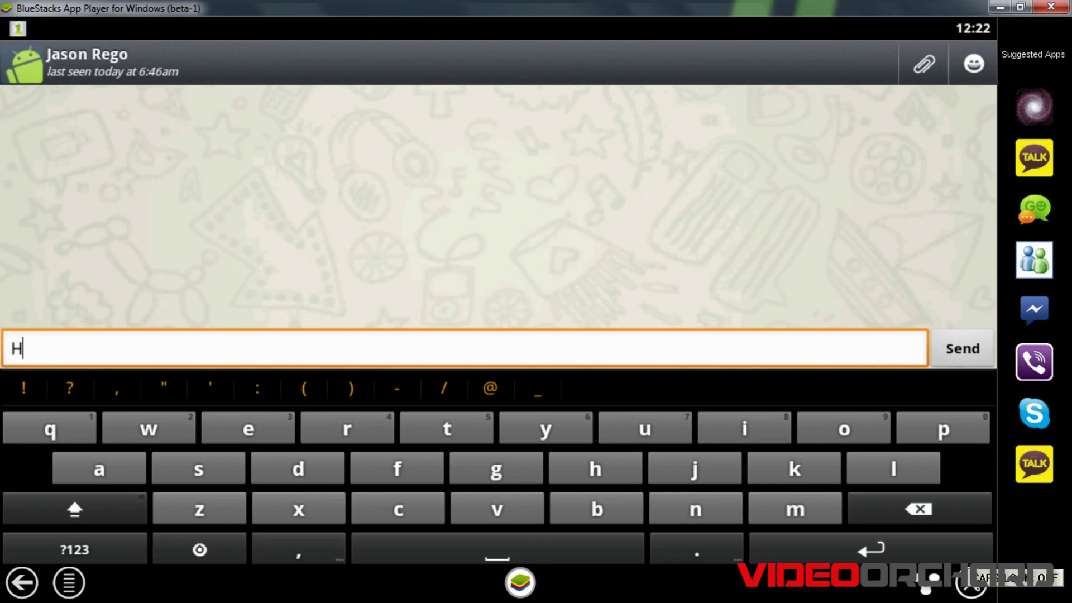
click(963, 349)
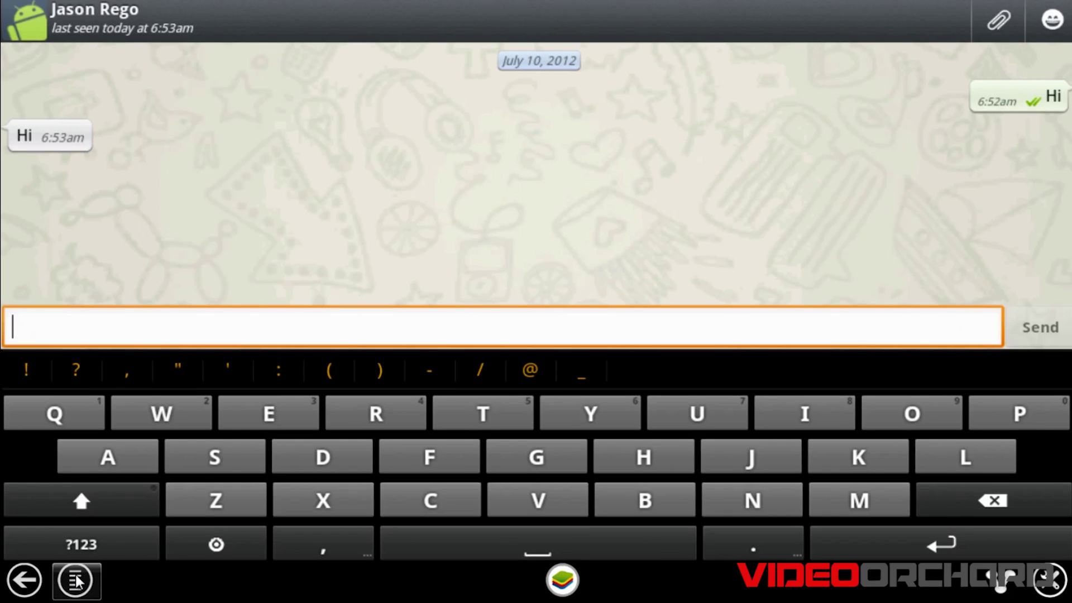
Step: Attach a picture from the Gallery, browsing the albums to open Soundtrack
click(77, 591)
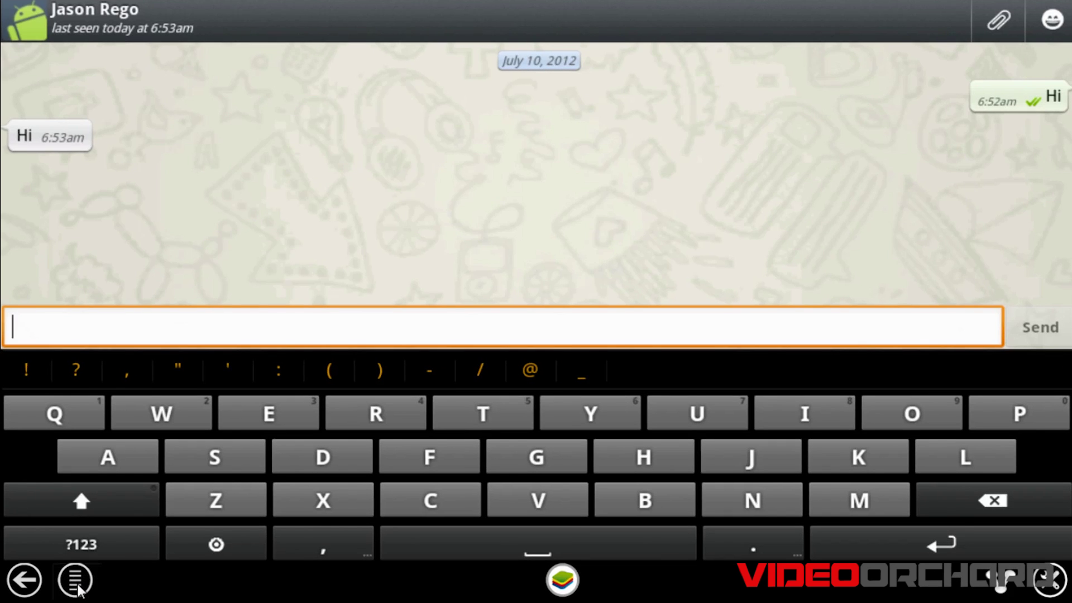
click(303, 524)
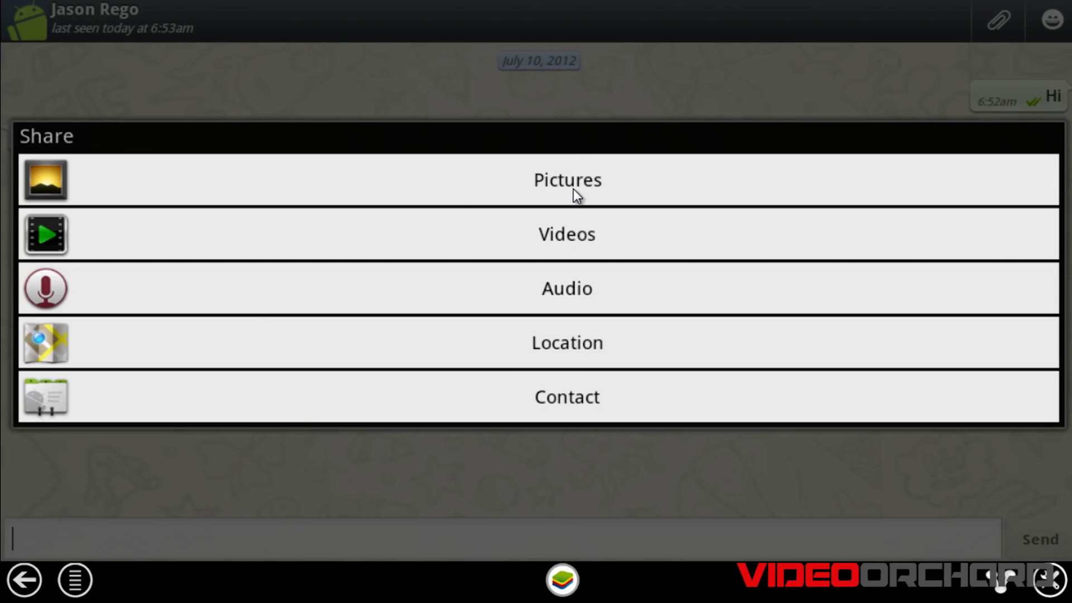
click(575, 192)
click(116, 337)
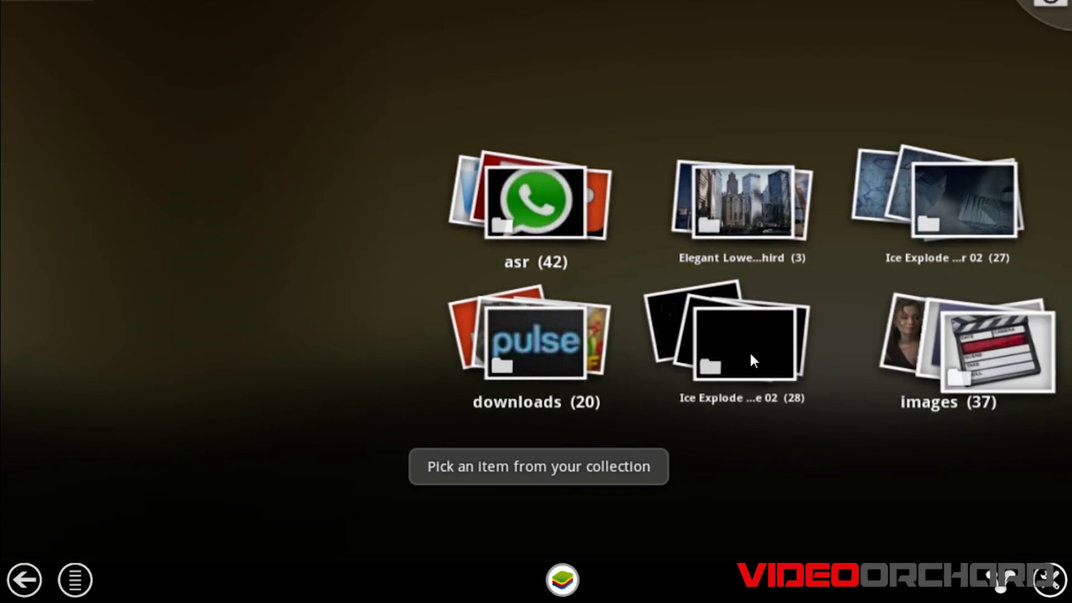
drag(753, 359, 343, 366)
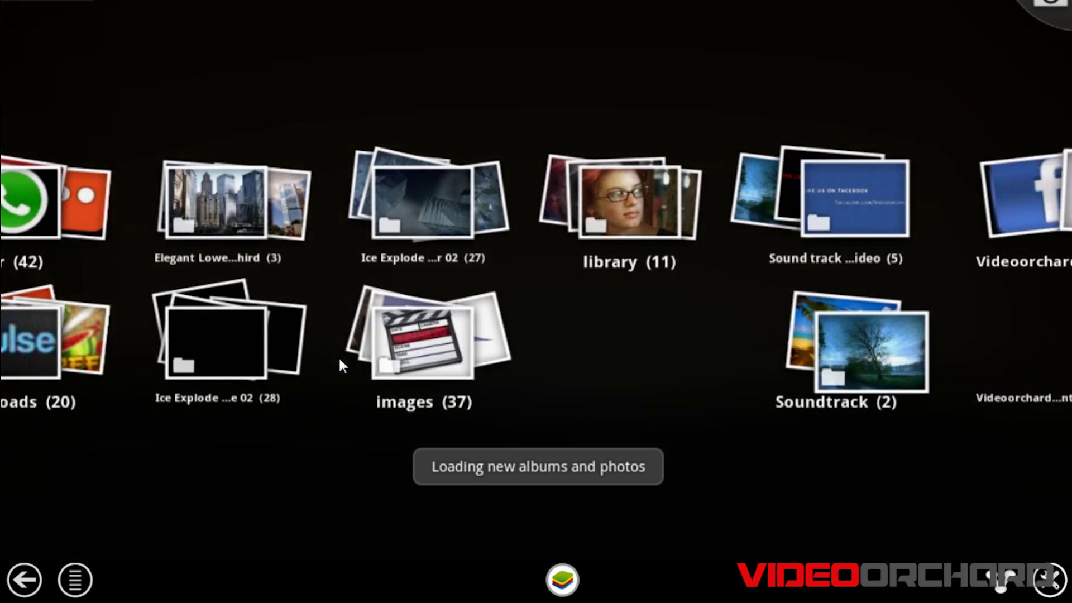
drag(936, 335, 693, 360)
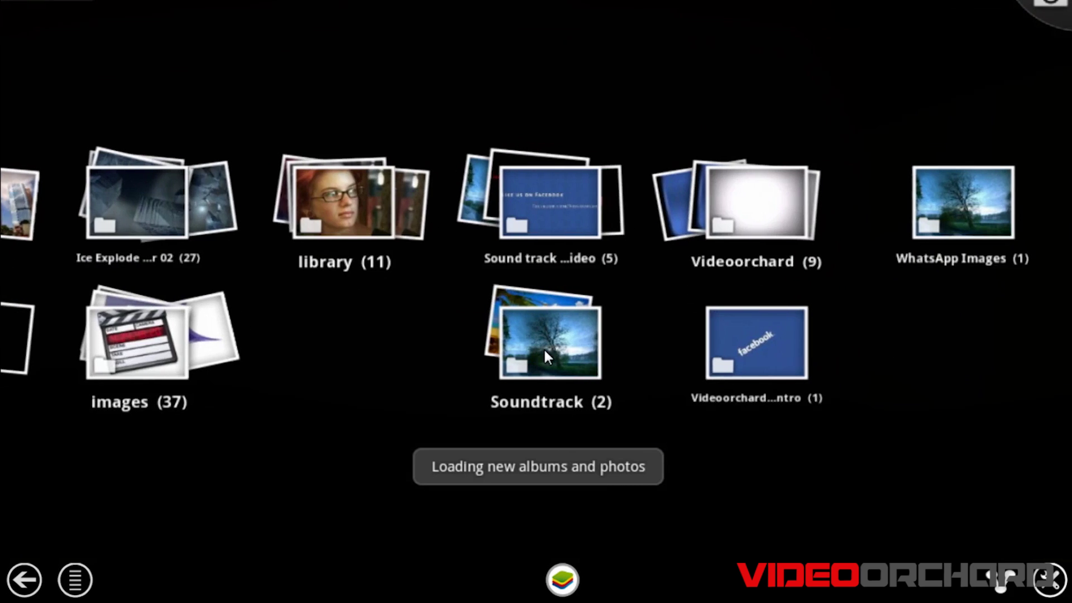
click(492, 352)
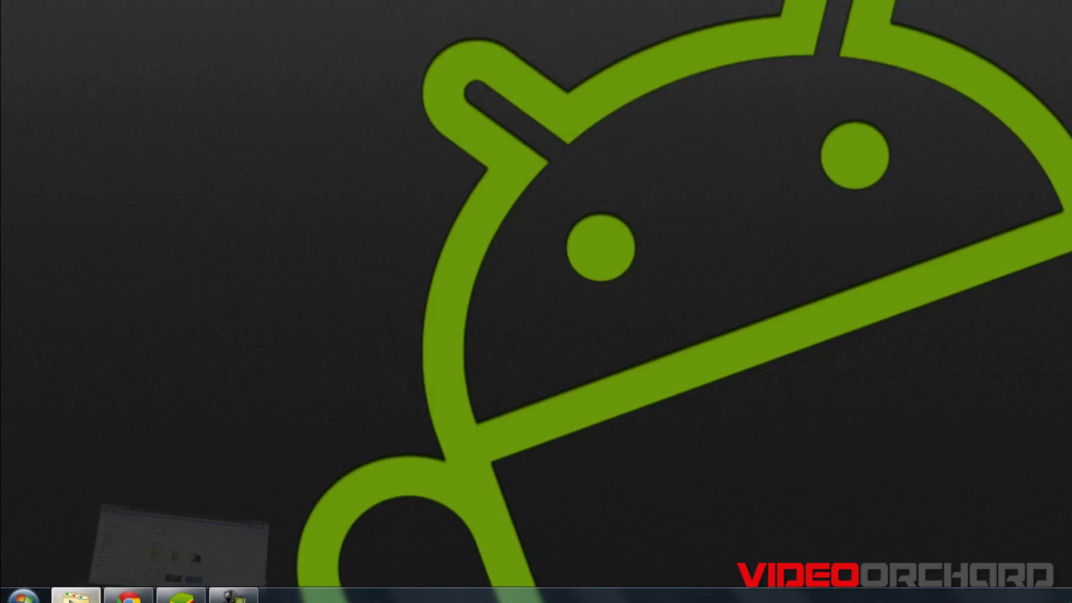
Step: Open and minimize the Documents library, then send the beach photo into the chat
click(84, 595)
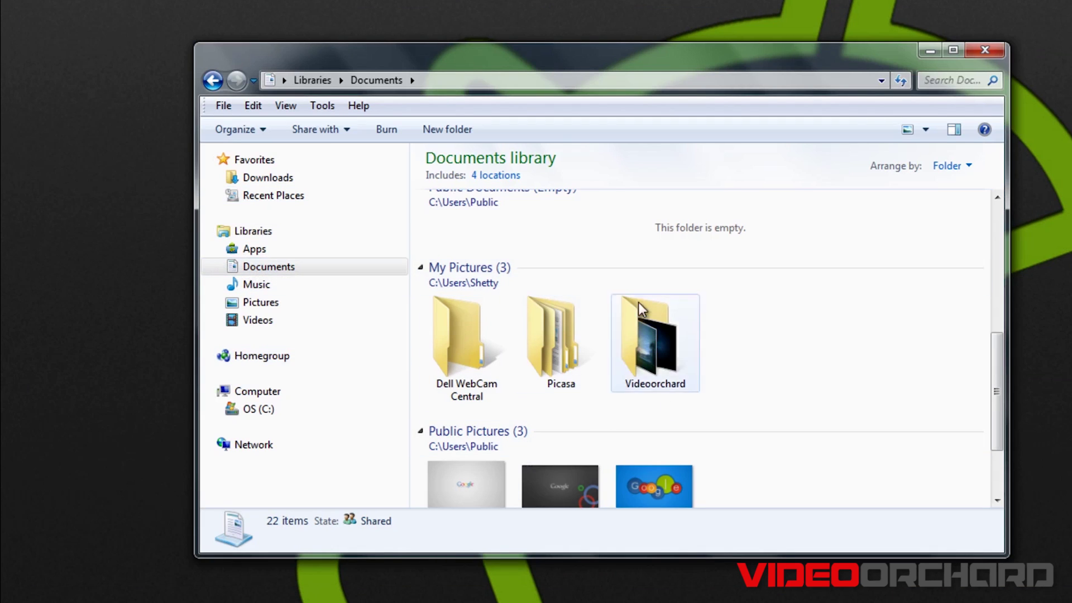
click(930, 52)
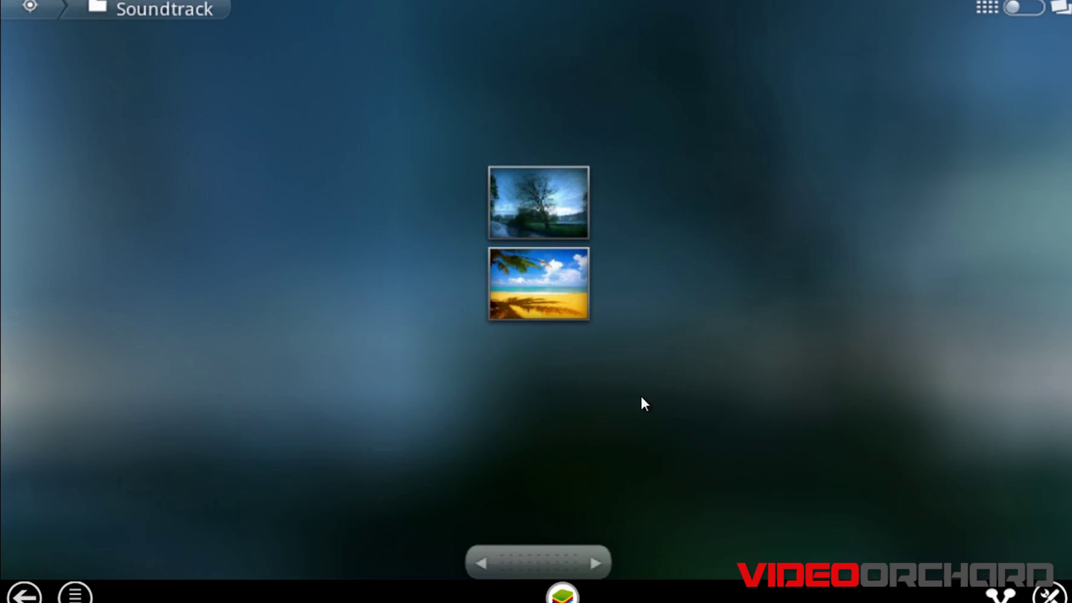
click(560, 283)
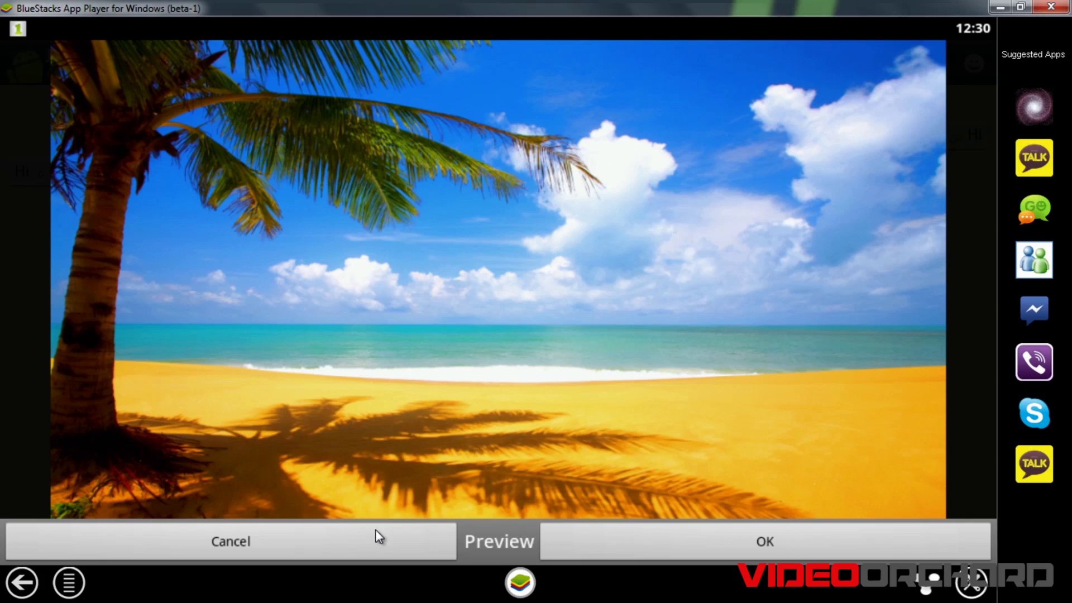
click(776, 547)
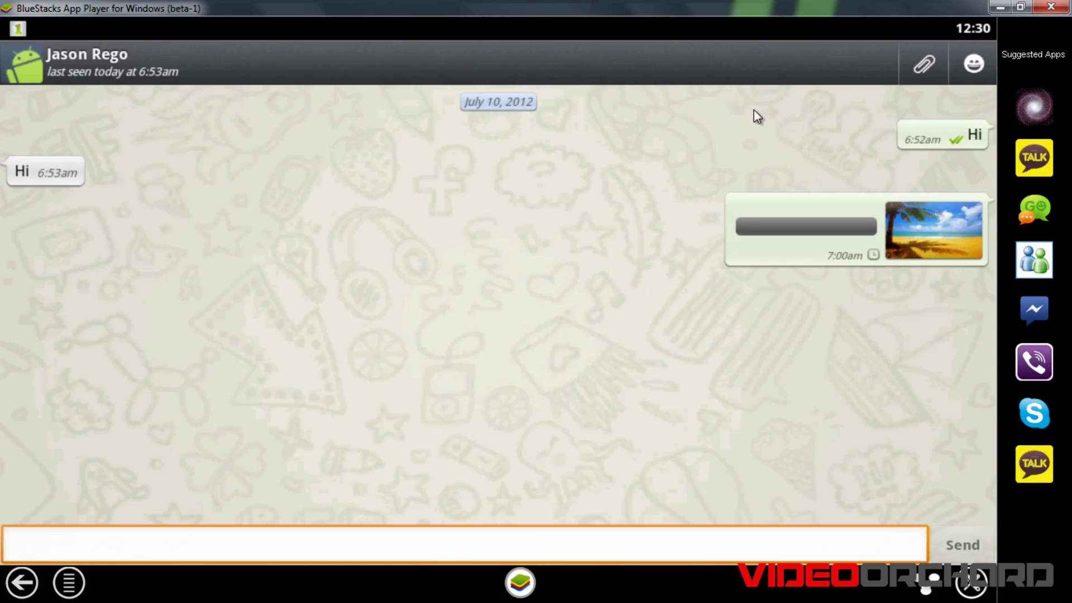